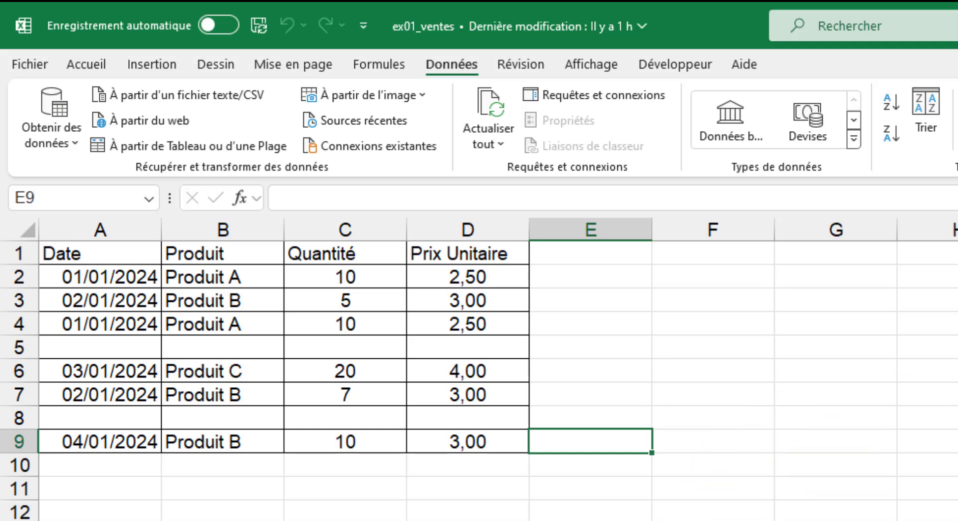
# Close the ex01_ventes workbook and, from a blank workbook, import its ventes sheet into Power Query for transformation
pyautogui.hotkey('alt', 'F4')
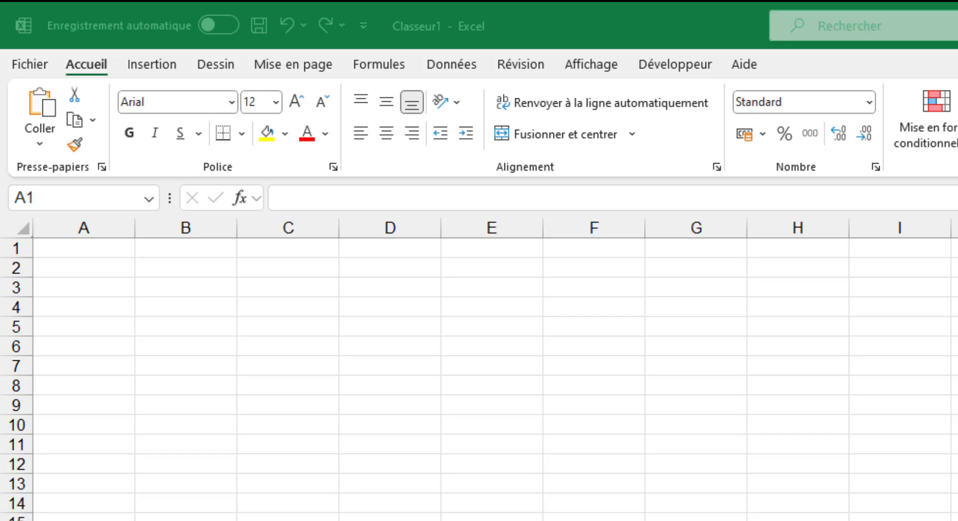
pyautogui.click(452, 64)
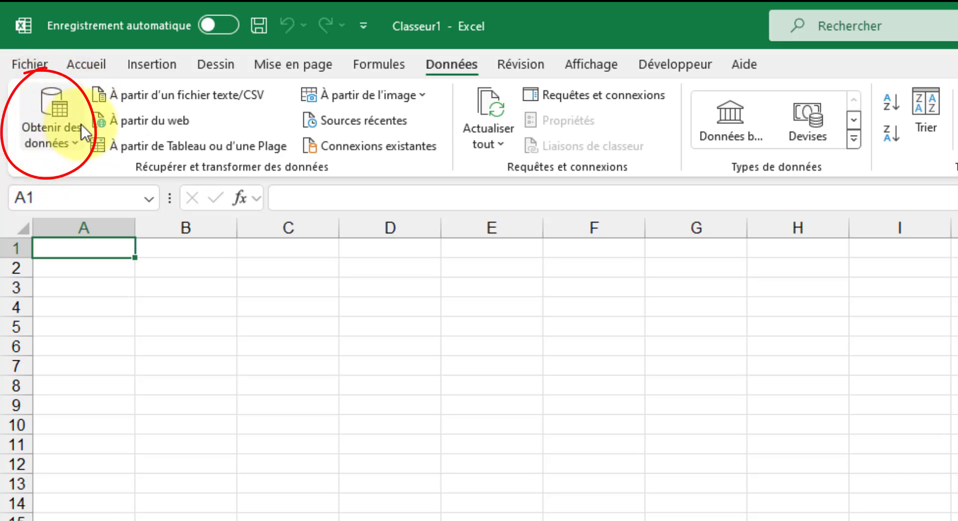
pyautogui.click(75, 141)
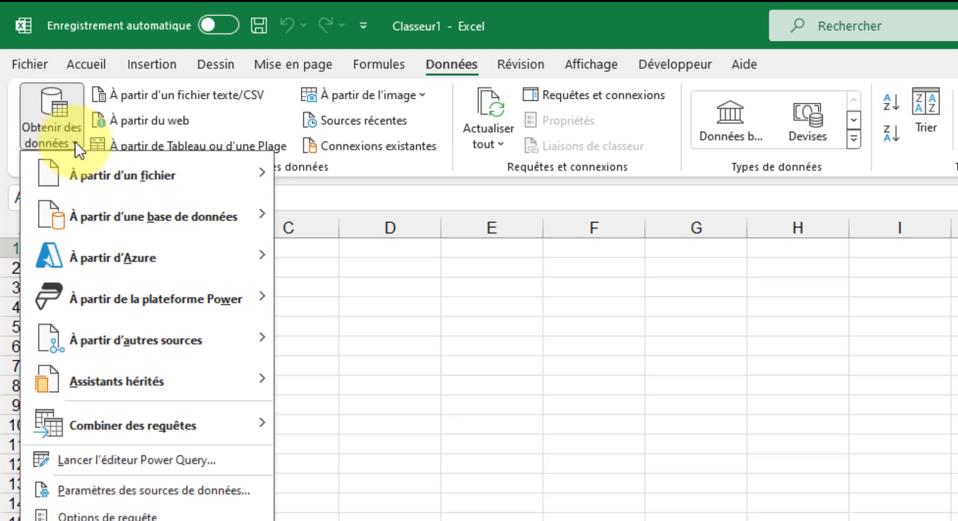
pyautogui.moveTo(165, 175)
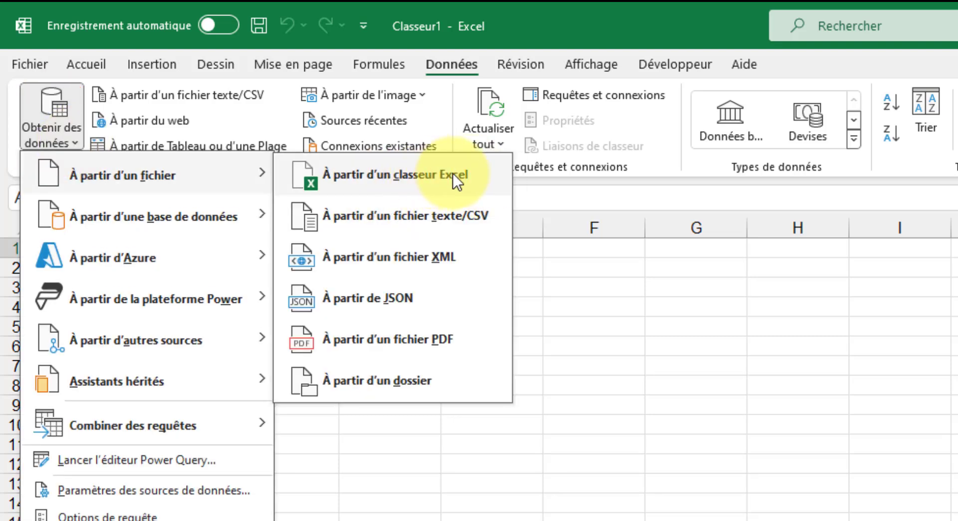
pyautogui.click(453, 173)
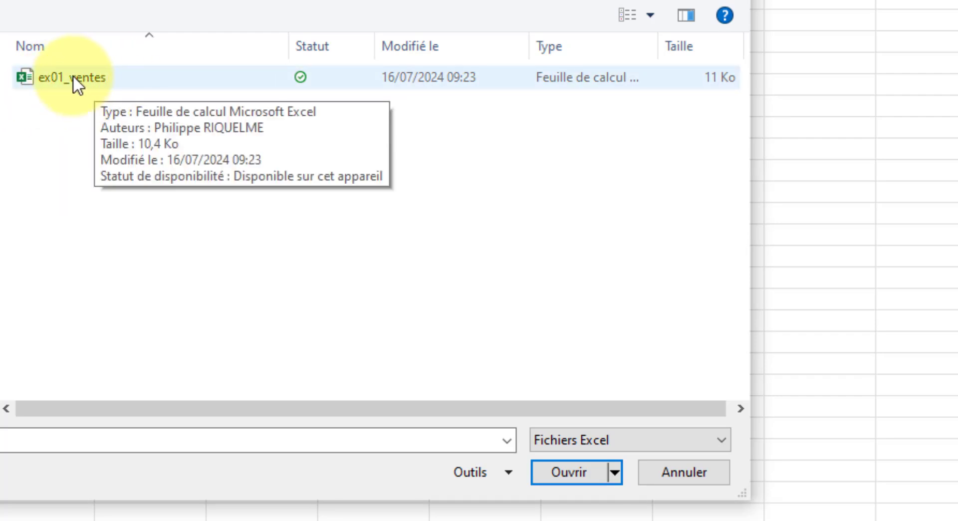
pyautogui.click(73, 76)
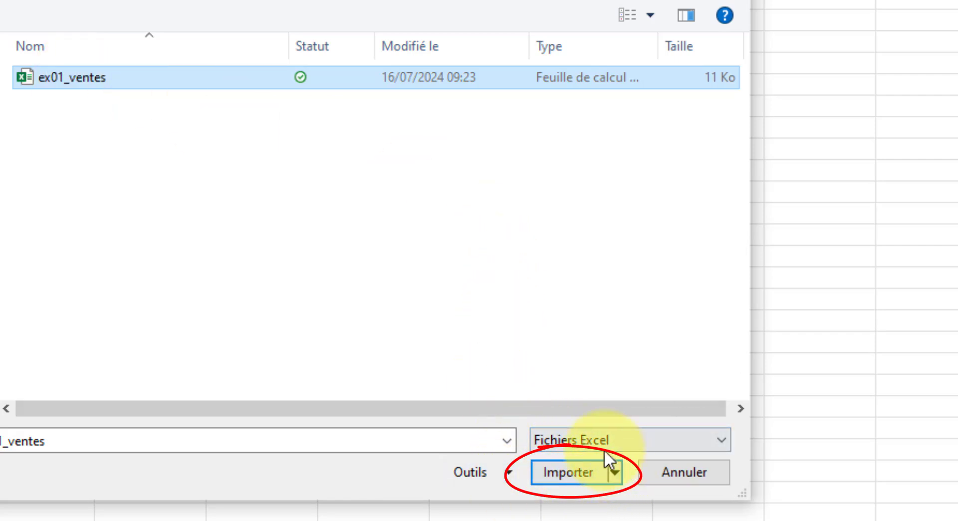
pyautogui.click(572, 469)
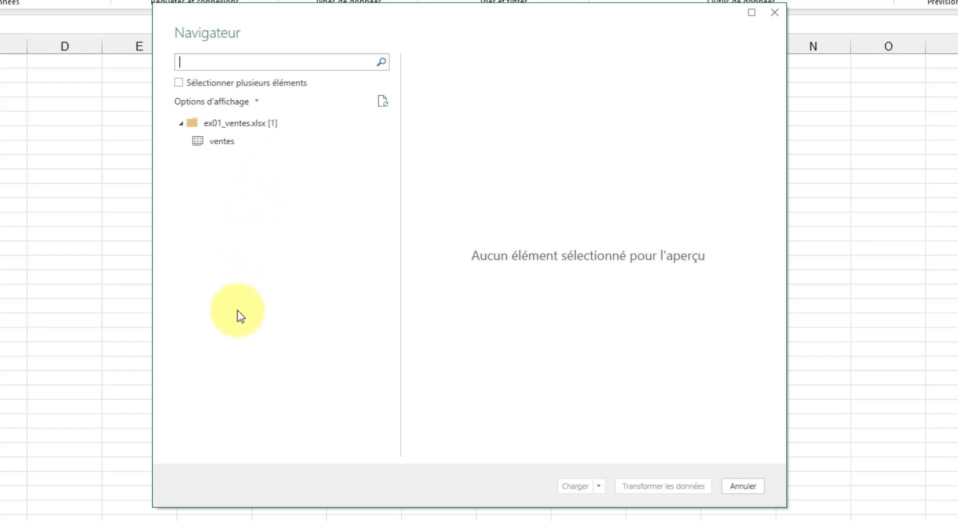
pyautogui.click(229, 142)
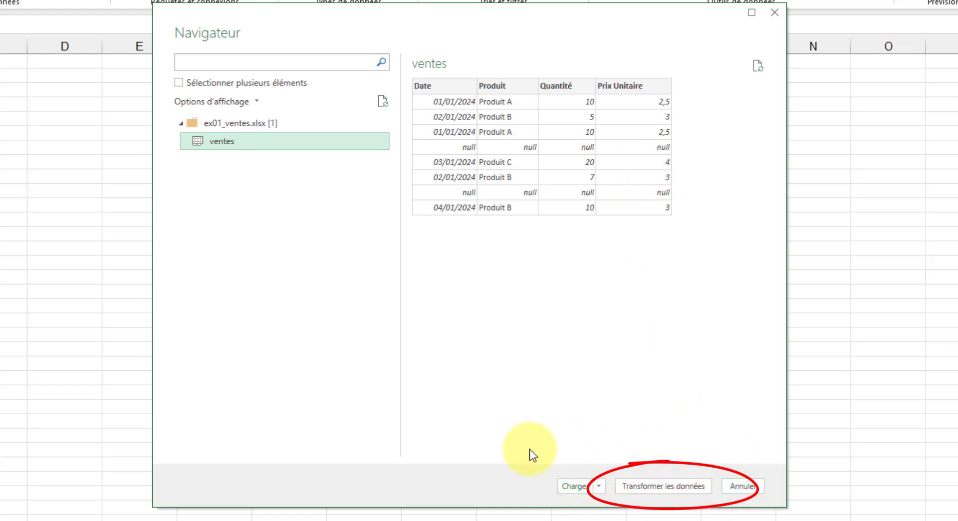
pyautogui.click(679, 485)
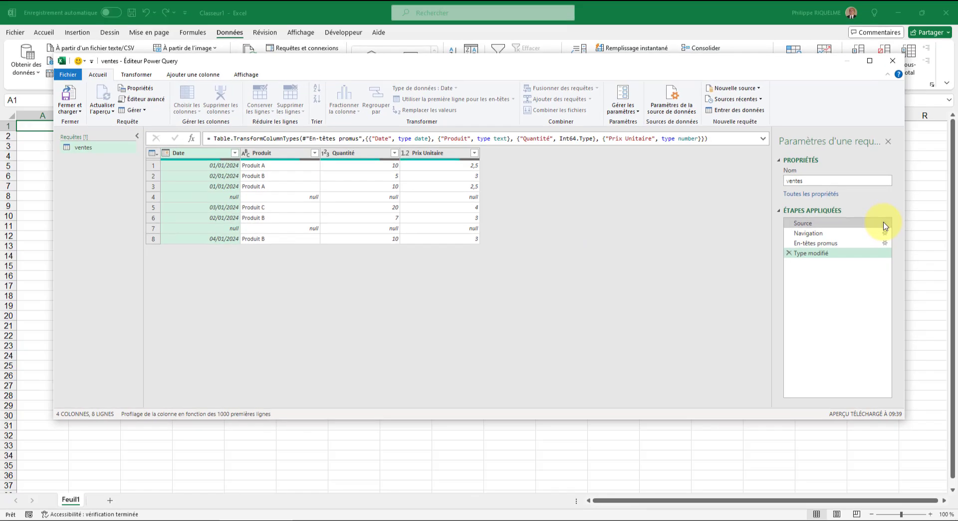
# Review the settings of the Source, Navigation and En-têtes promus applied steps without changing them
pyautogui.click(666, 108)
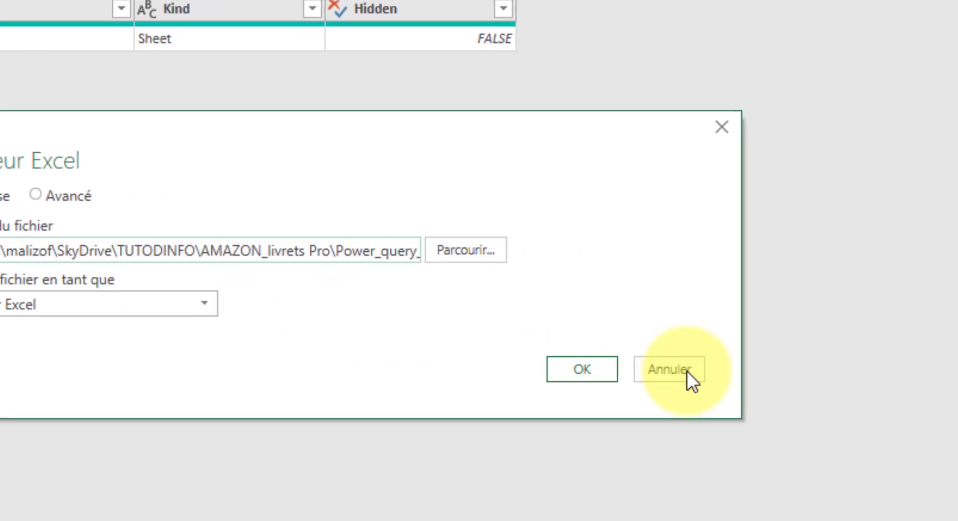
pyautogui.click(688, 371)
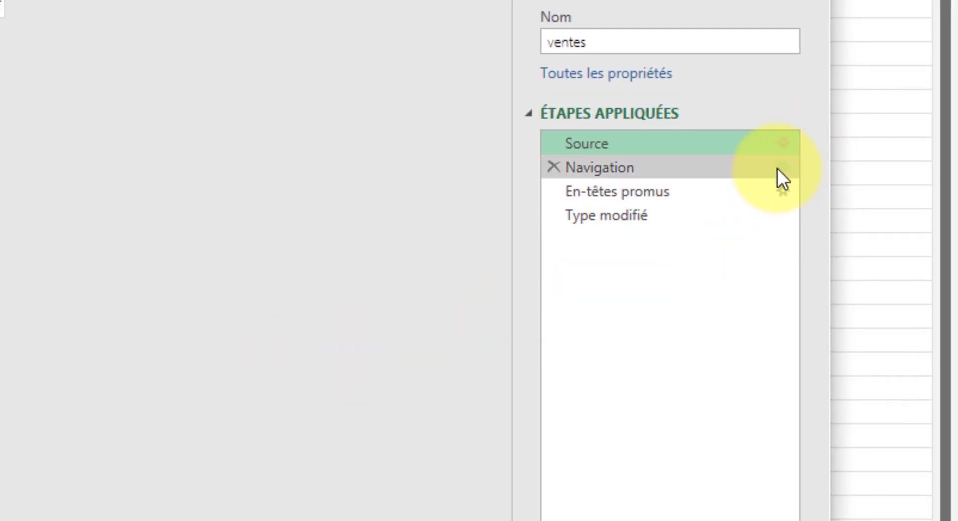
pyautogui.click(779, 168)
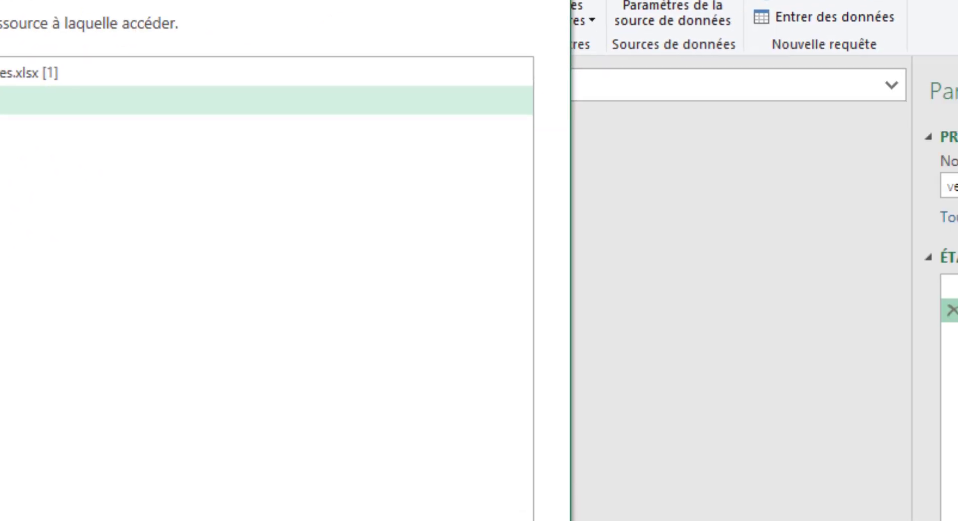
pyautogui.press('Escape')
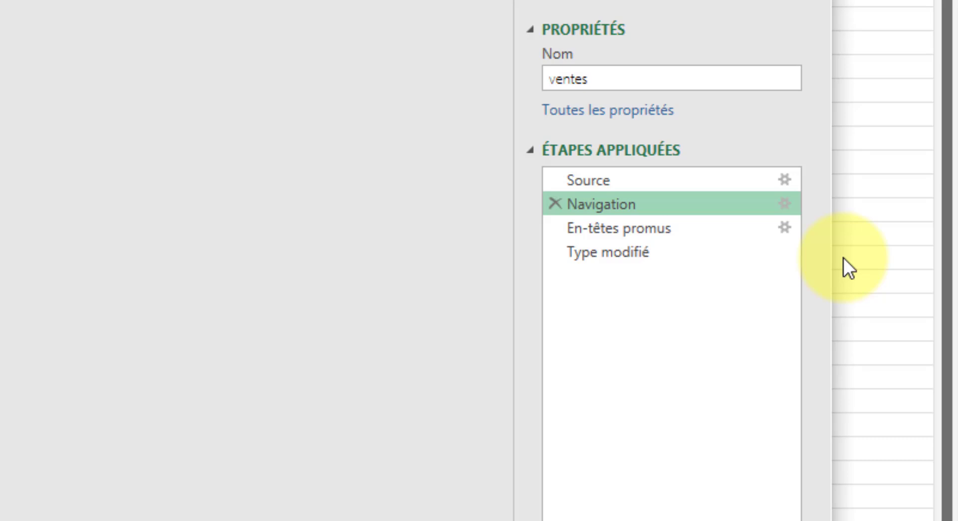
pyautogui.click(787, 227)
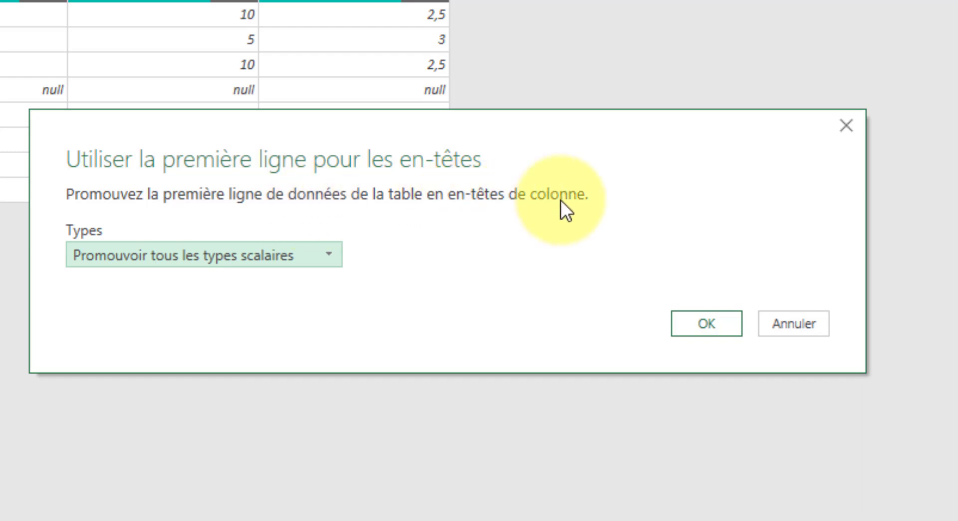
pyautogui.click(798, 325)
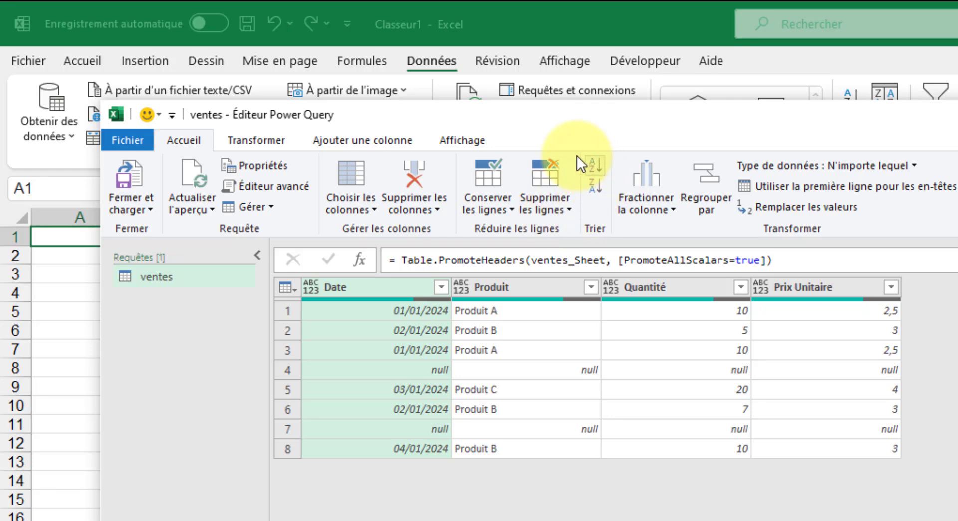
# Remove the empty rows from the ventes query
pyautogui.click(570, 207)
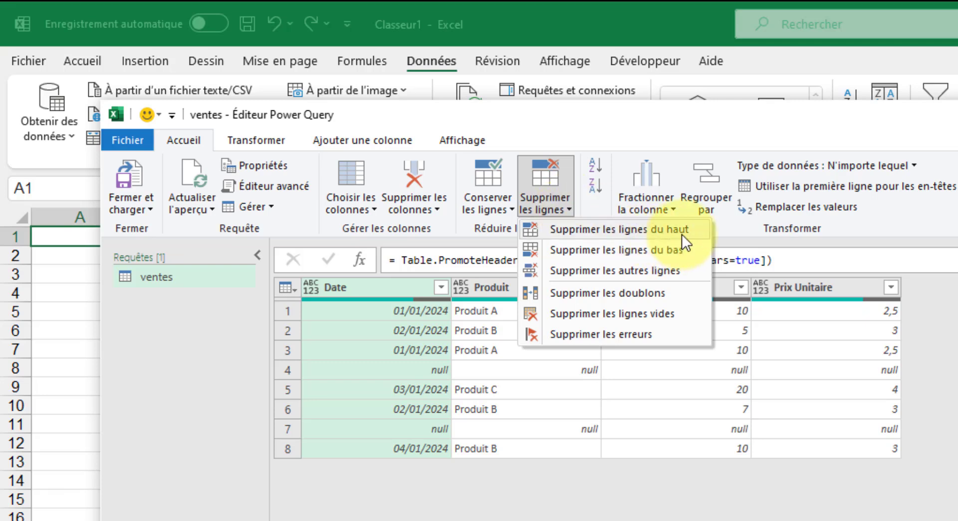
pyautogui.click(672, 317)
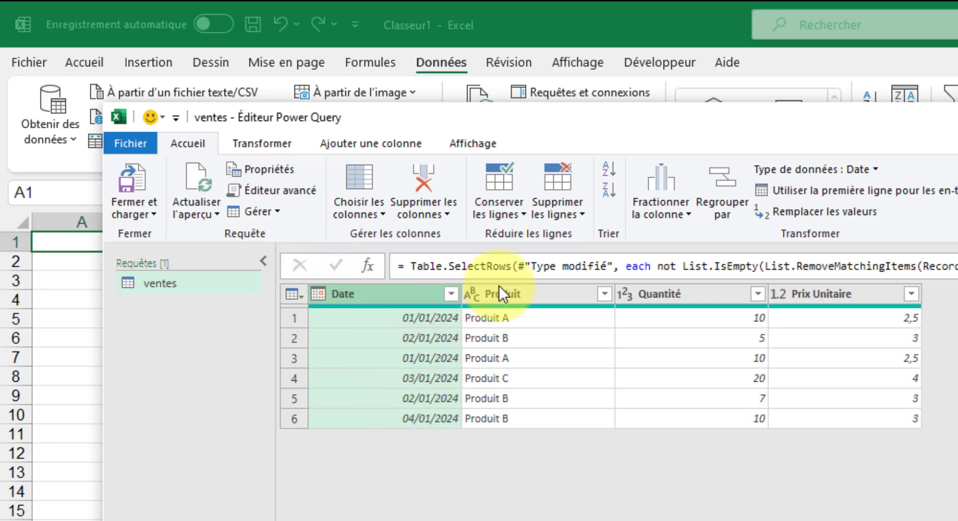
# Try removing duplicates with only the Date column selected, and delete the resulting applied step
pyautogui.click(580, 212)
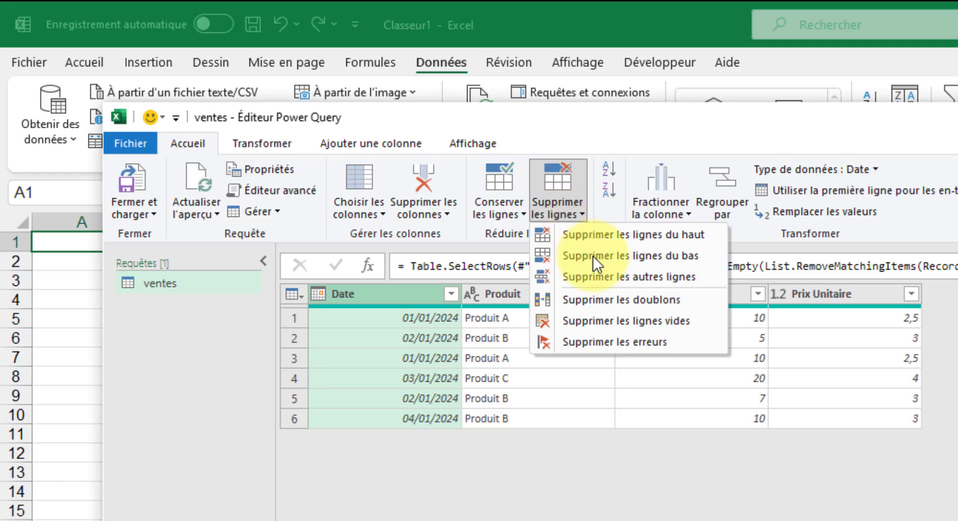
pyautogui.click(675, 298)
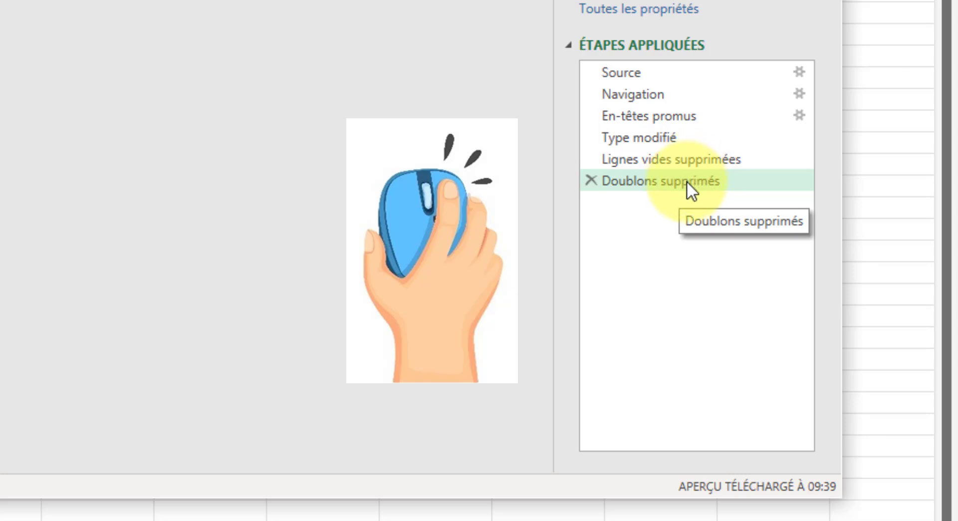
pyautogui.rightClick(687, 181)
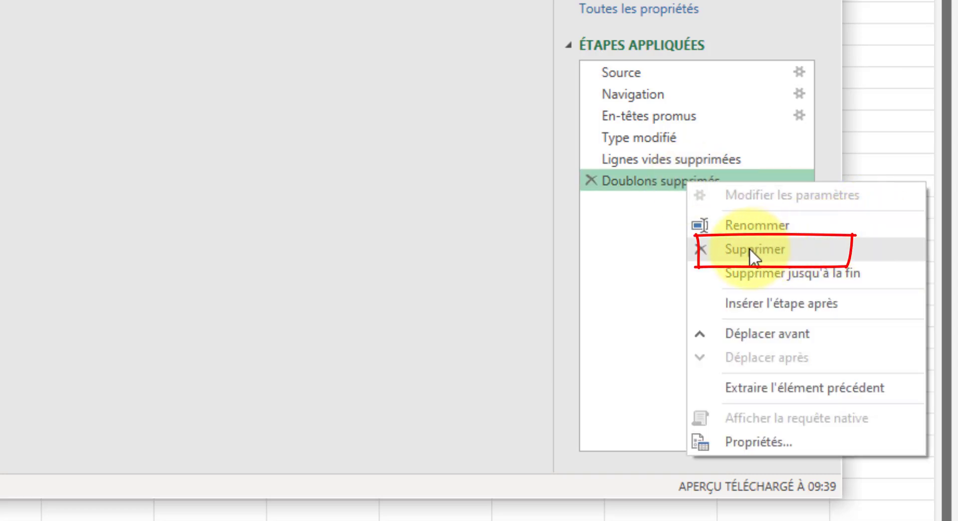
pyautogui.click(772, 247)
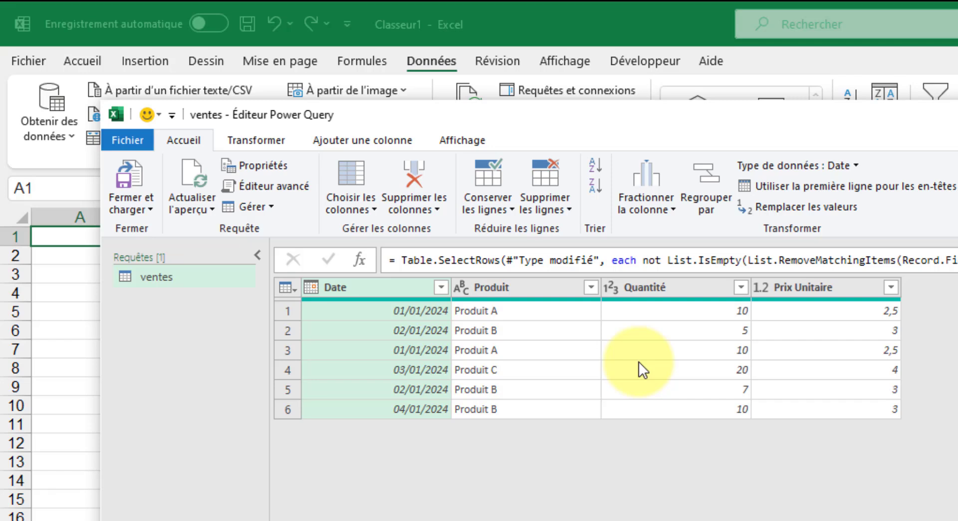
# Select all columns of the ventes query and remove the rows duplicated across them
pyautogui.click(646, 351)
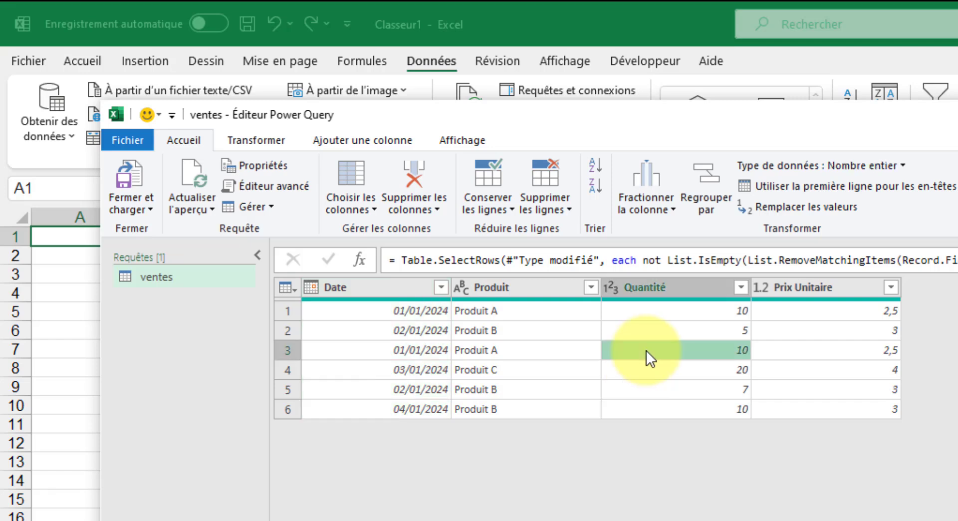
pyautogui.hotkey('ctrl', 'a')
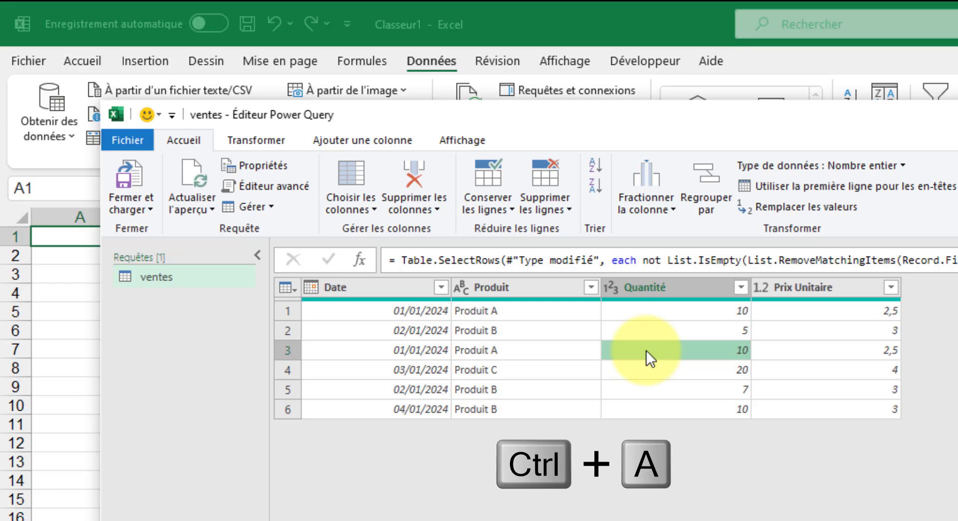
pyautogui.hotkey('ctrl', 'a')
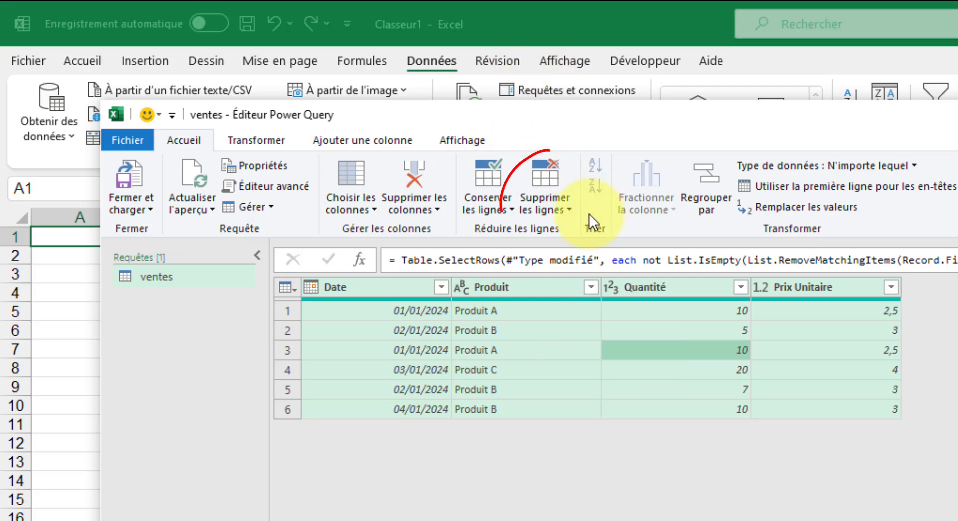
pyautogui.click(570, 212)
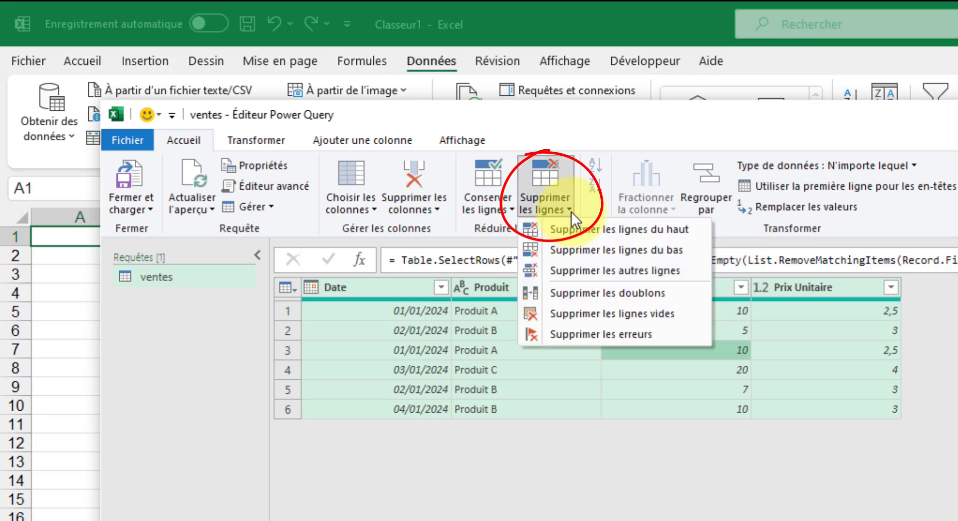
pyautogui.click(620, 289)
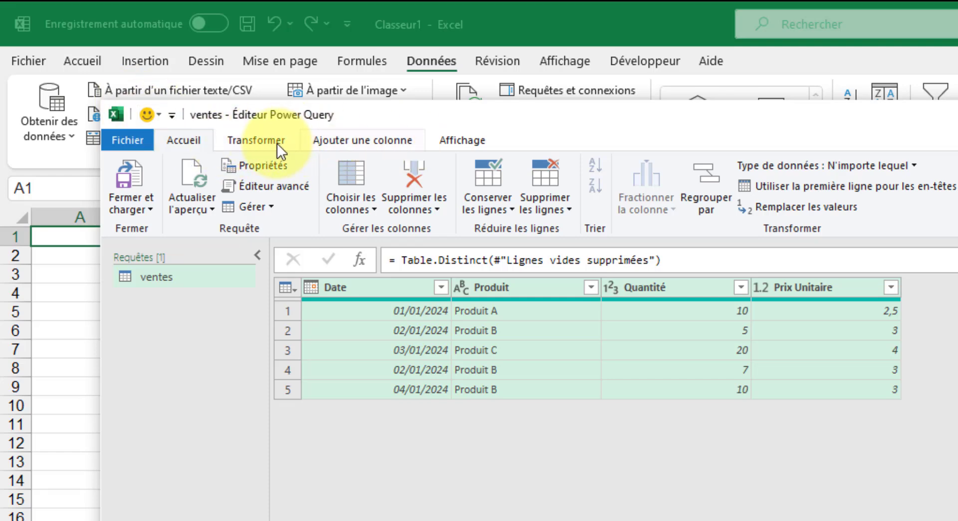
# Start a custom column in the ventes query and name it Total
pyautogui.click(386, 141)
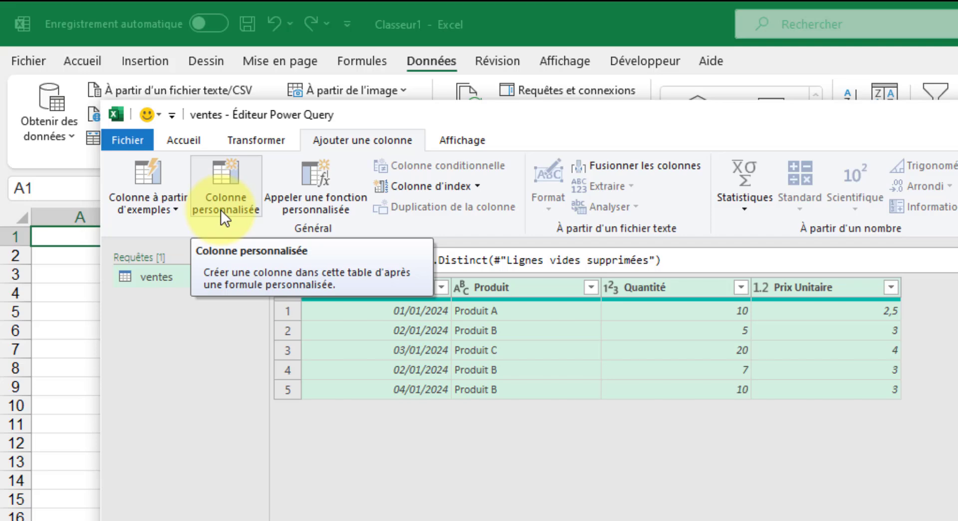
pyautogui.click(214, 187)
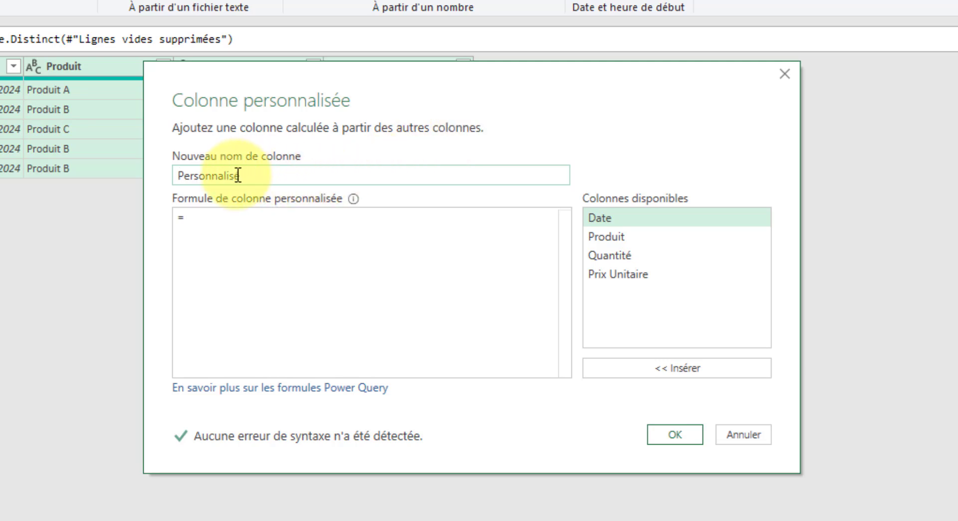
pyautogui.moveTo(253, 172); pyautogui.dragTo(141, 160)
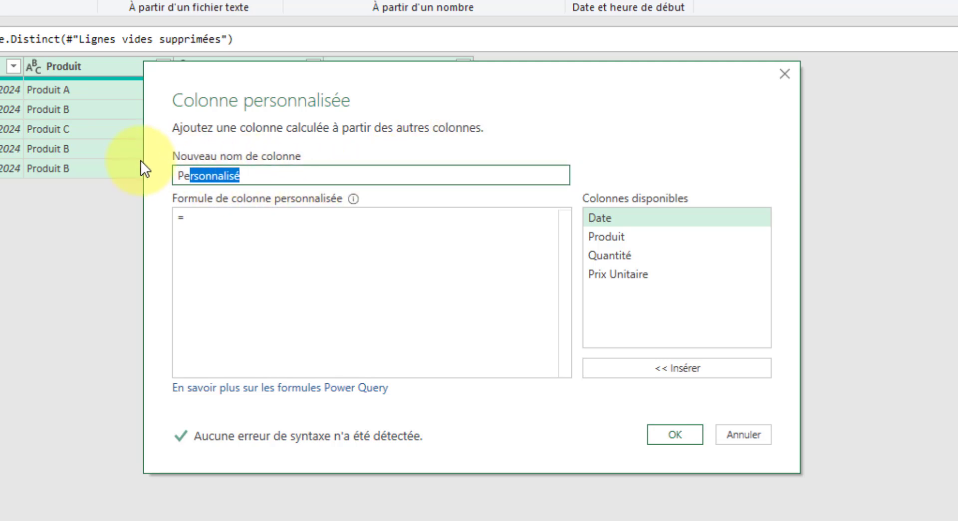
pyautogui.write('To')
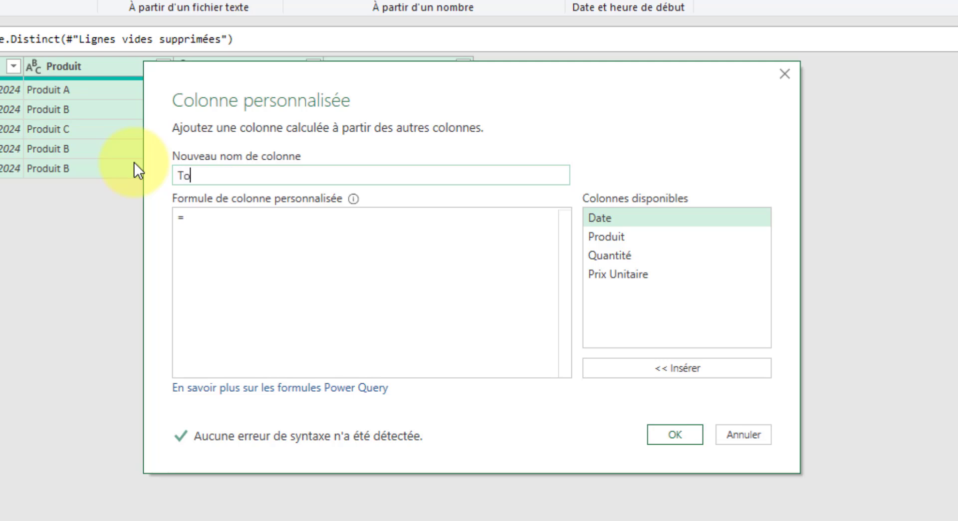
pyautogui.write('tal')
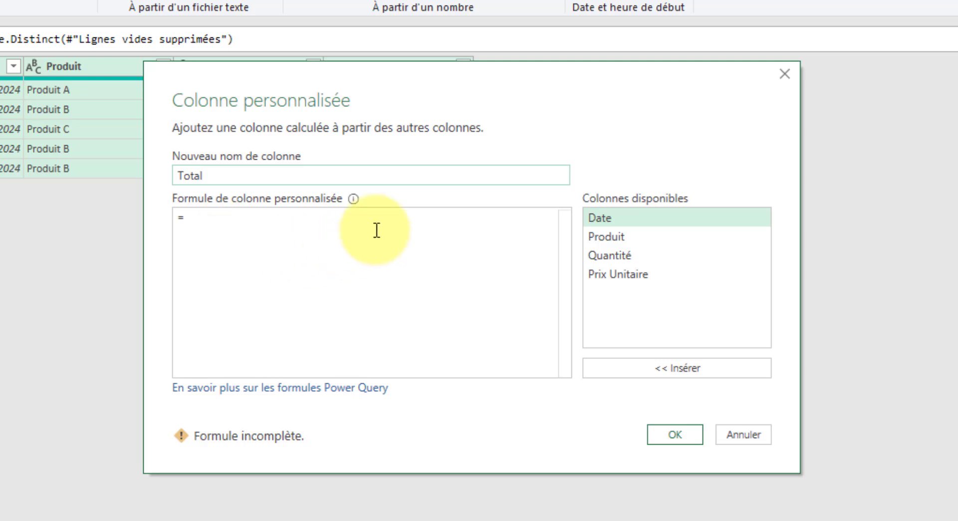
# Begin the Total column's formula with the Quantité column followed by the multiplication operator
pyautogui.click(439, 221)
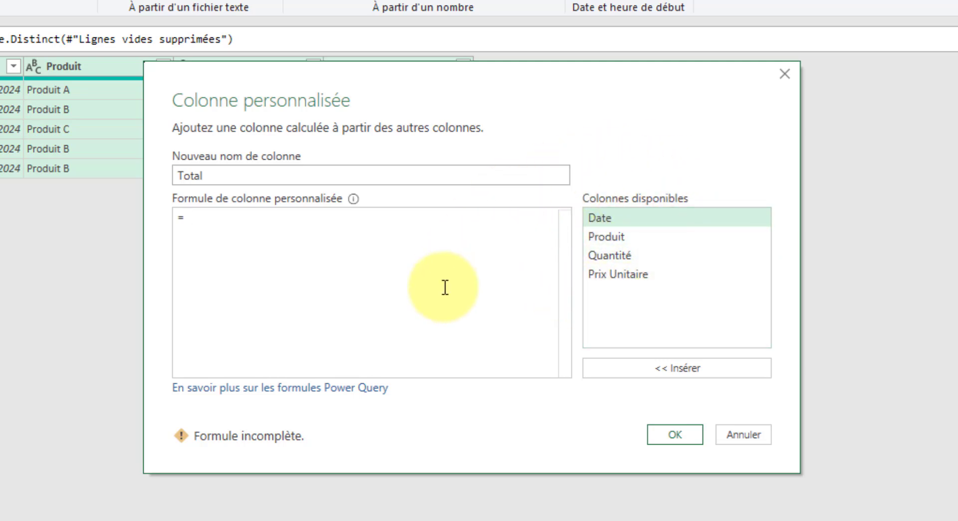
pyautogui.click(625, 253)
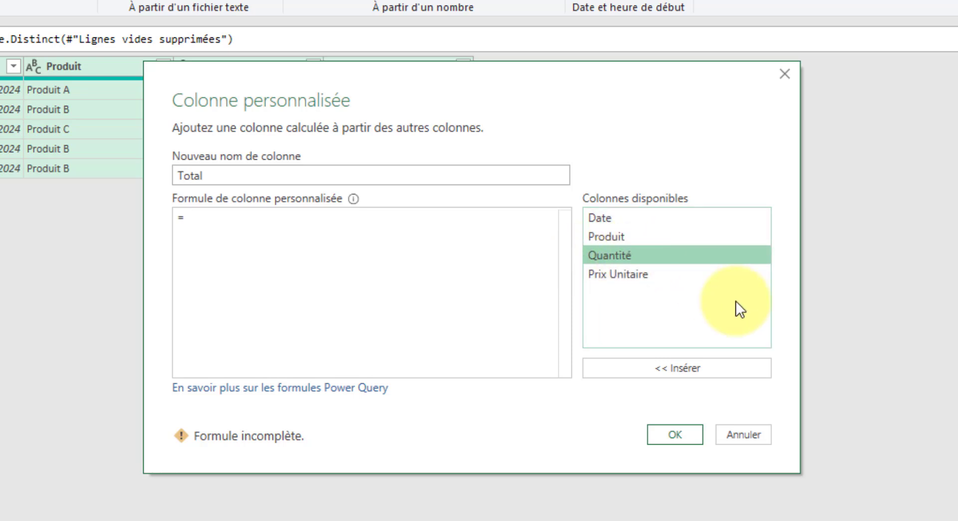
pyautogui.click(692, 368)
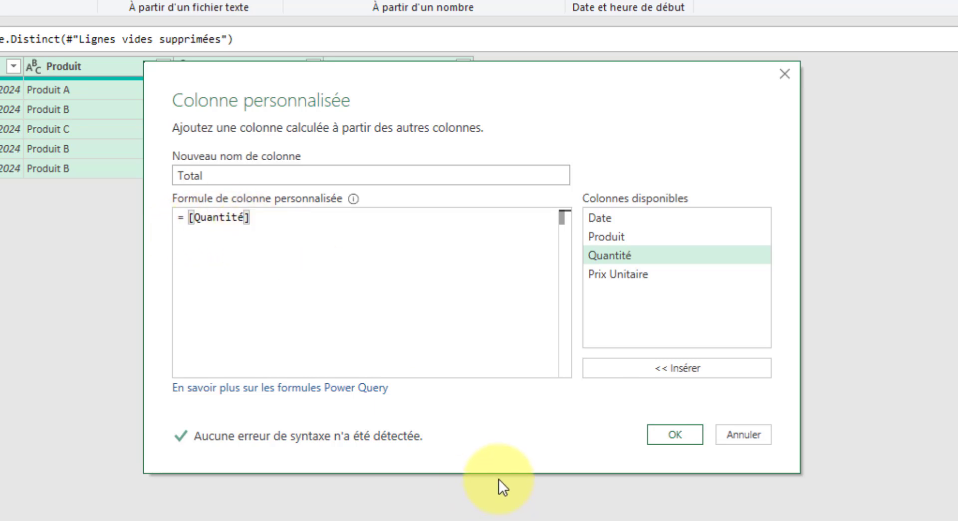
pyautogui.write('*')
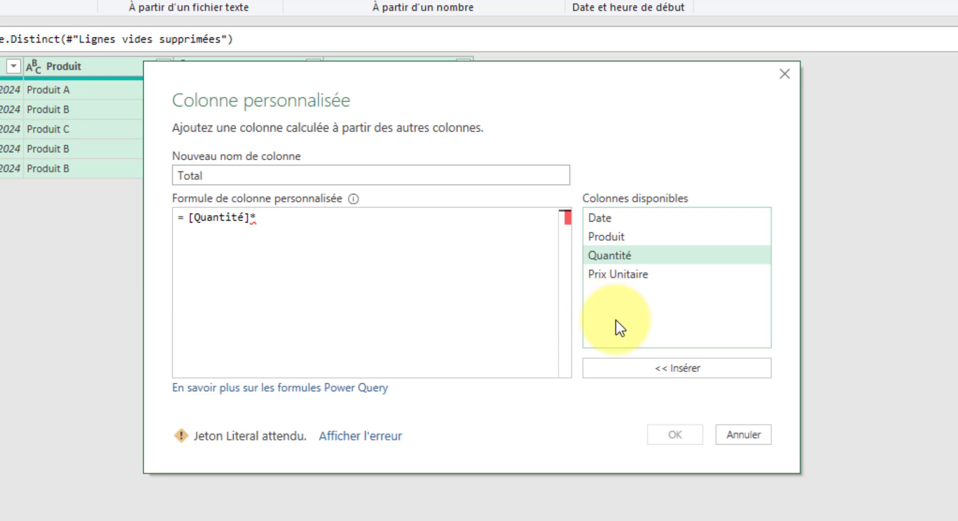
pyautogui.doubleClick(645, 274)
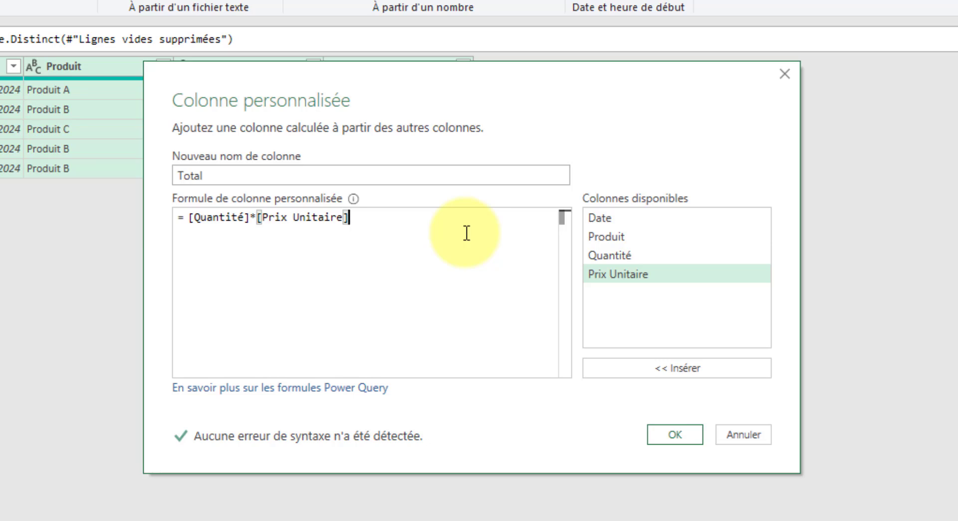
pyautogui.press('BackSpace')
pyautogui.press('BackSpace')
pyautogui.press('BackSpace')
pyautogui.press('BackSpace')
pyautogui.press('BackSpace')
pyautogui.press('BackSpace')
pyautogui.press('BackSpace')
pyautogui.press('BackSpace')
pyautogui.press('BackSpace')
pyautogui.press('BackSpace')
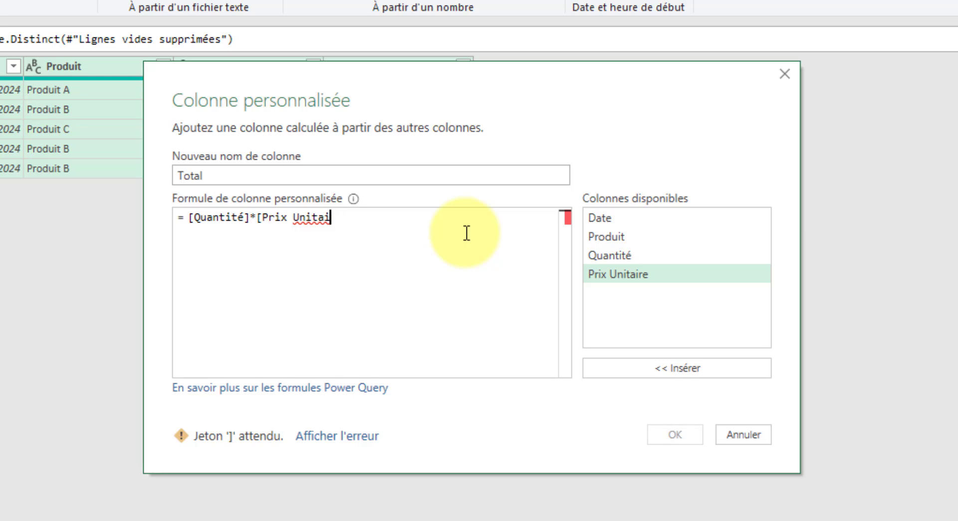
pyautogui.press('BackSpace')
pyautogui.press('BackSpace')
pyautogui.press('BackSpace')
pyautogui.press('BackSpace')
pyautogui.press('BackSpace')
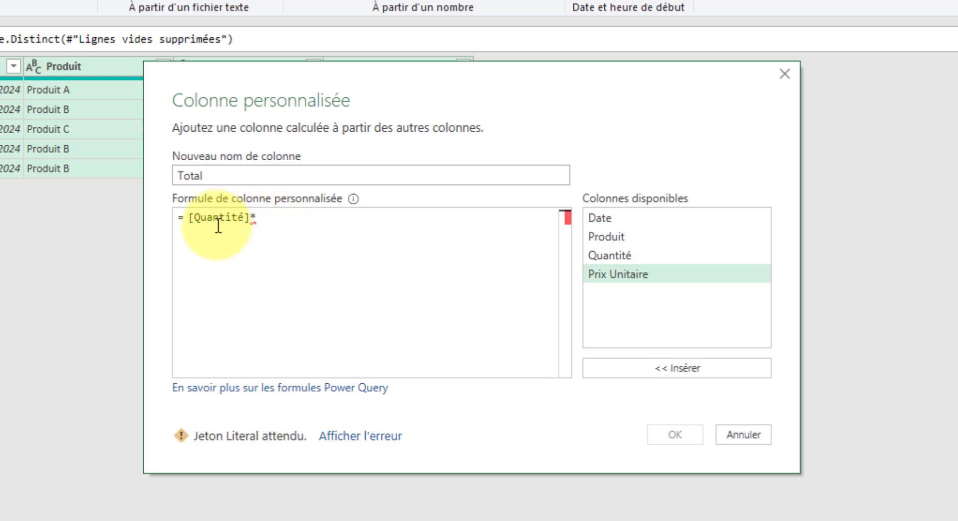
# Complete the formula as [Quantité]*[Prix Unitaire] and add the Total column to the ventes query
pyautogui.doubleClick(638, 272)
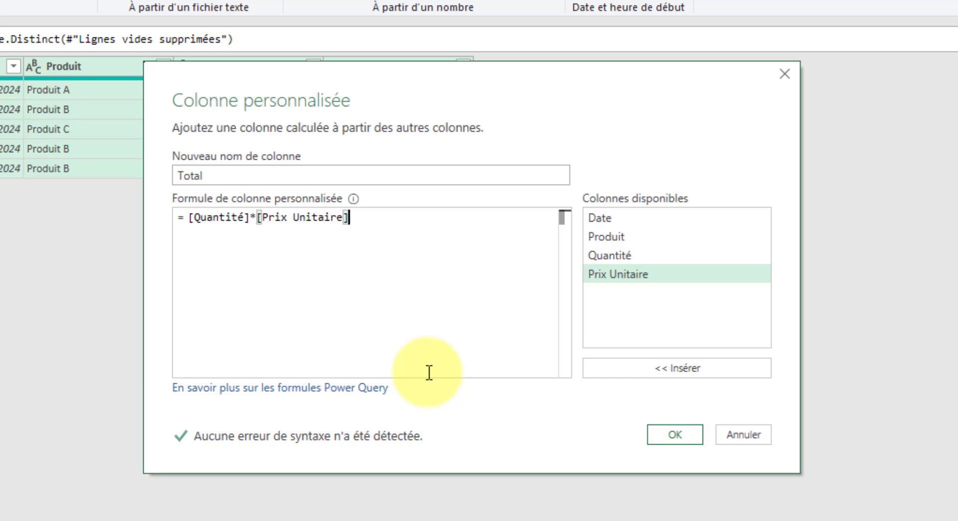
pyautogui.click(681, 434)
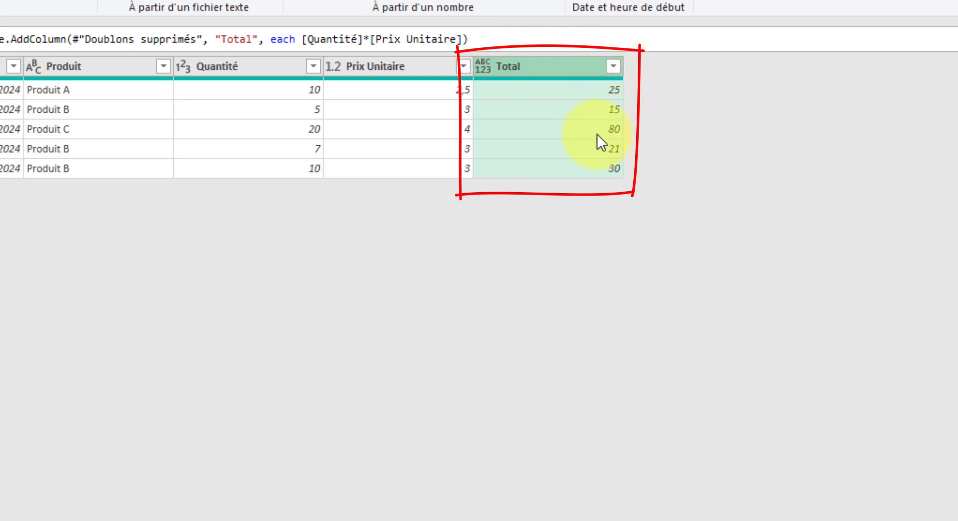
pyautogui.click(591, 96)
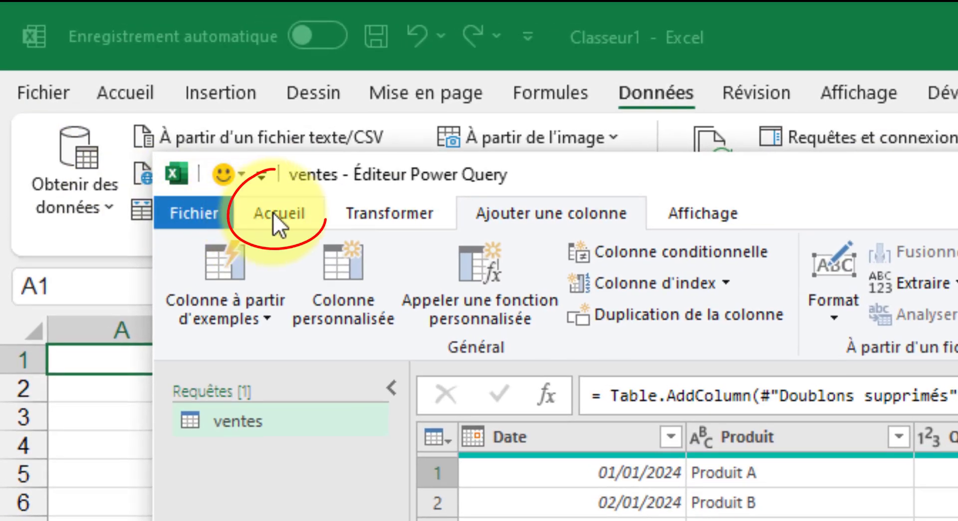
# Close the Power Query editor and load the ventes query into the Excel workbook
pyautogui.click(254, 214)
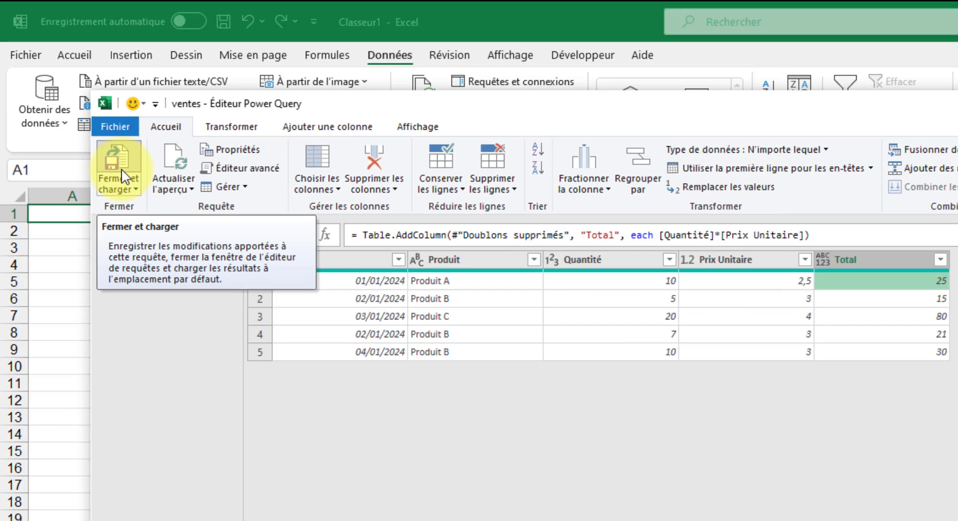
pyautogui.click(203, 284)
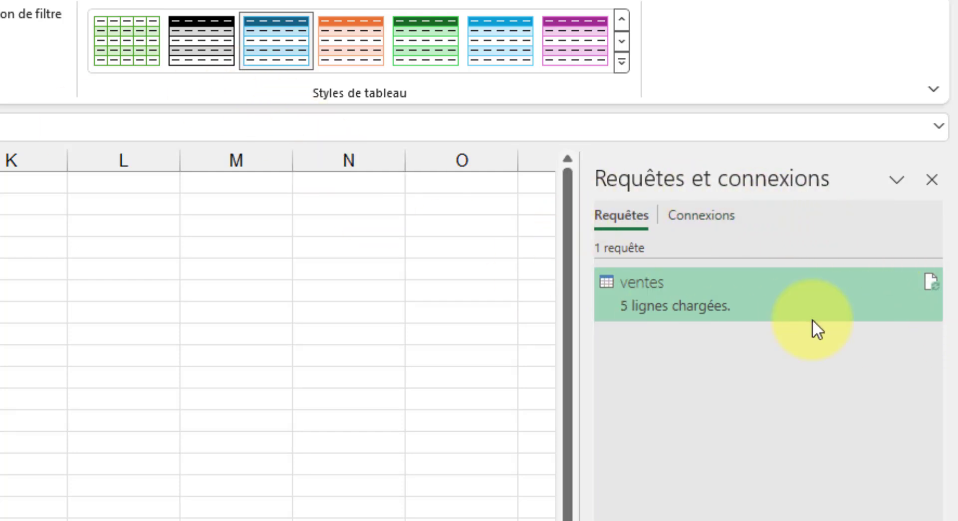
pyautogui.moveTo(619, 295)
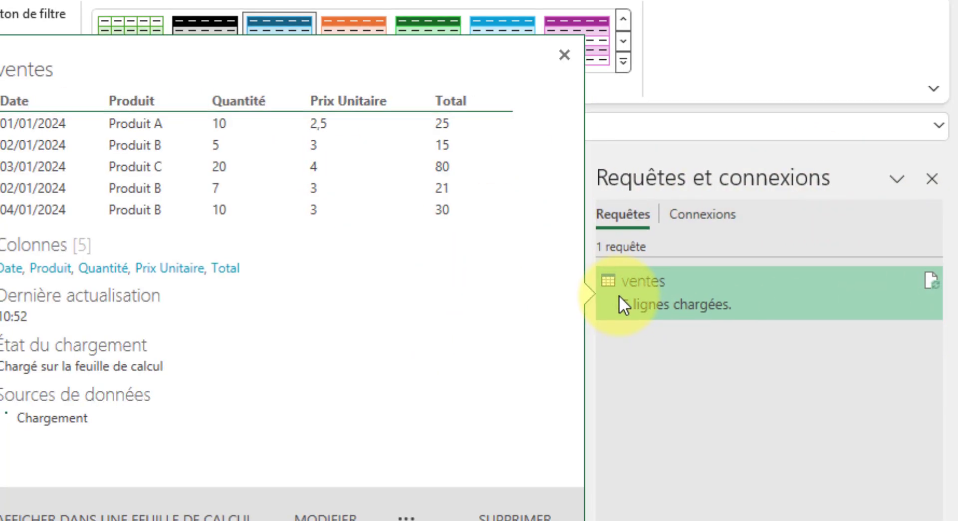